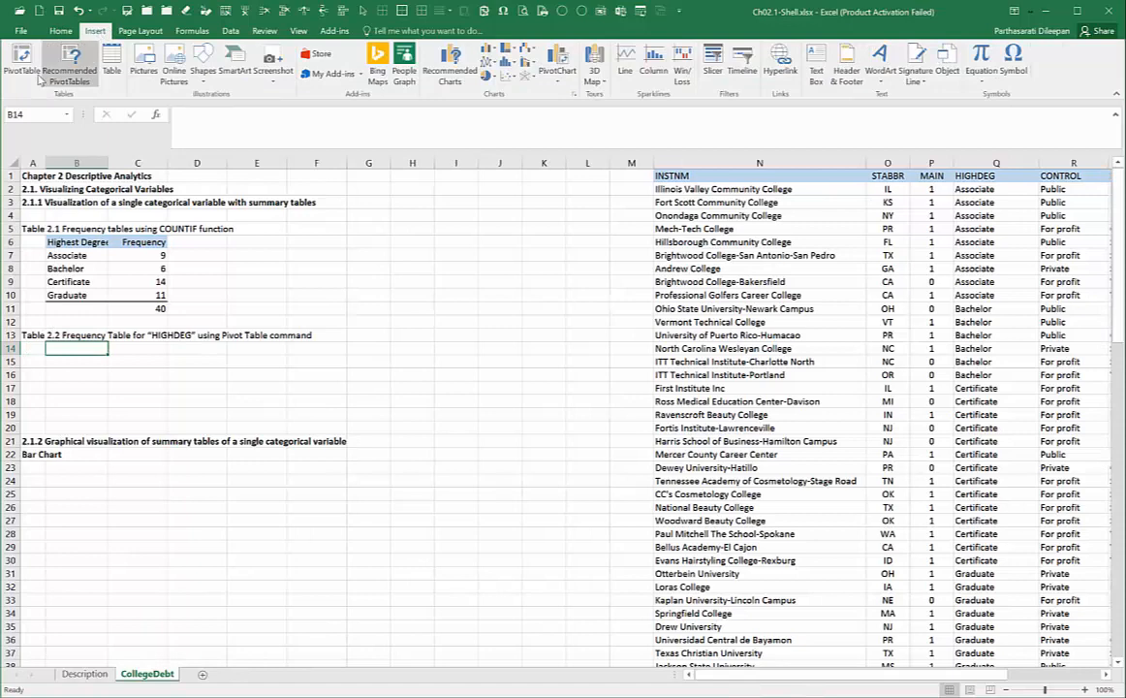
Create a PivotTable from the college data range N1:V41, placed on the existing CollegeDebt worksheet at cell B14.
drag(760, 676, 810, 676)
click(731, 334)
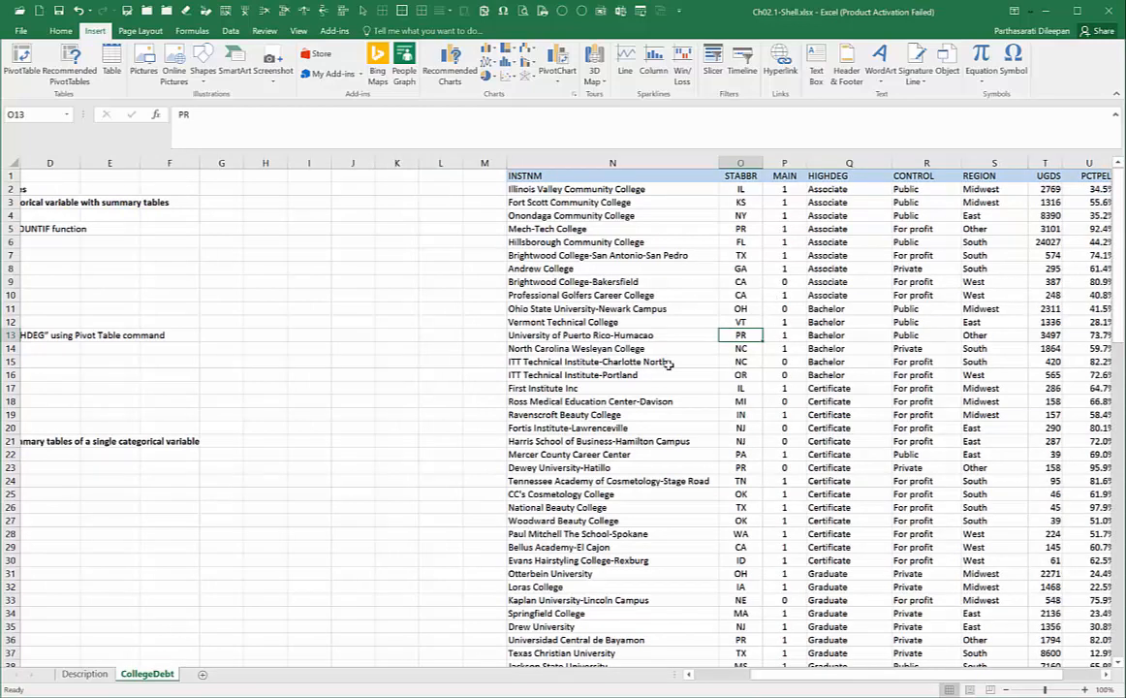
click(21, 63)
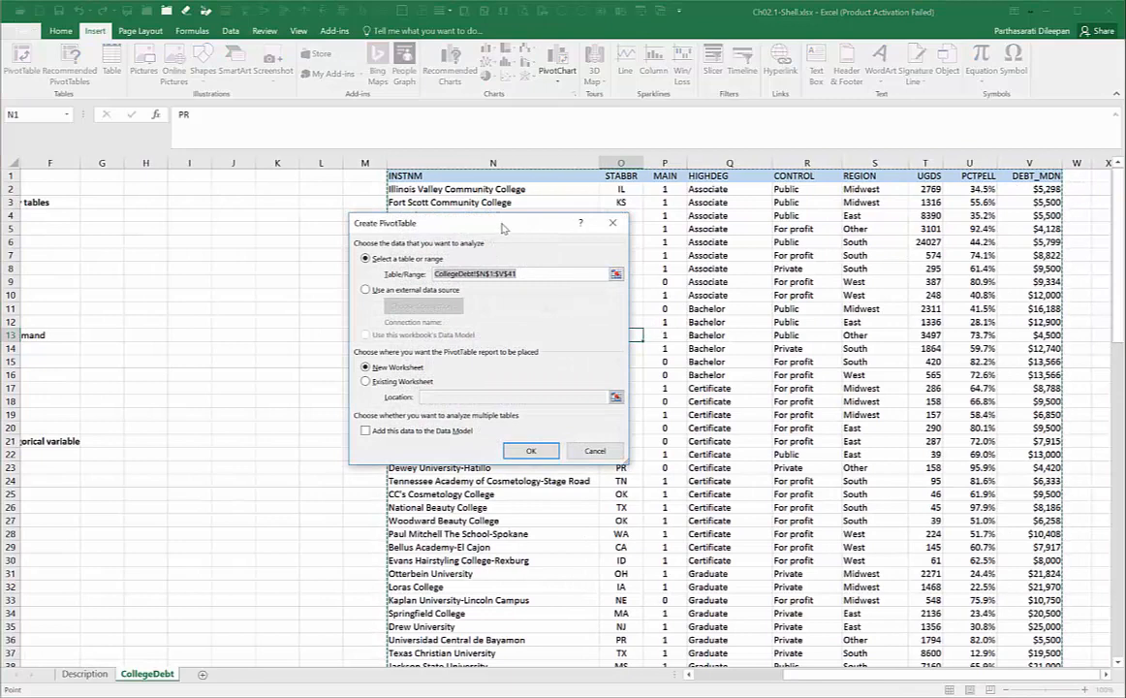
drag(502, 228, 239, 240)
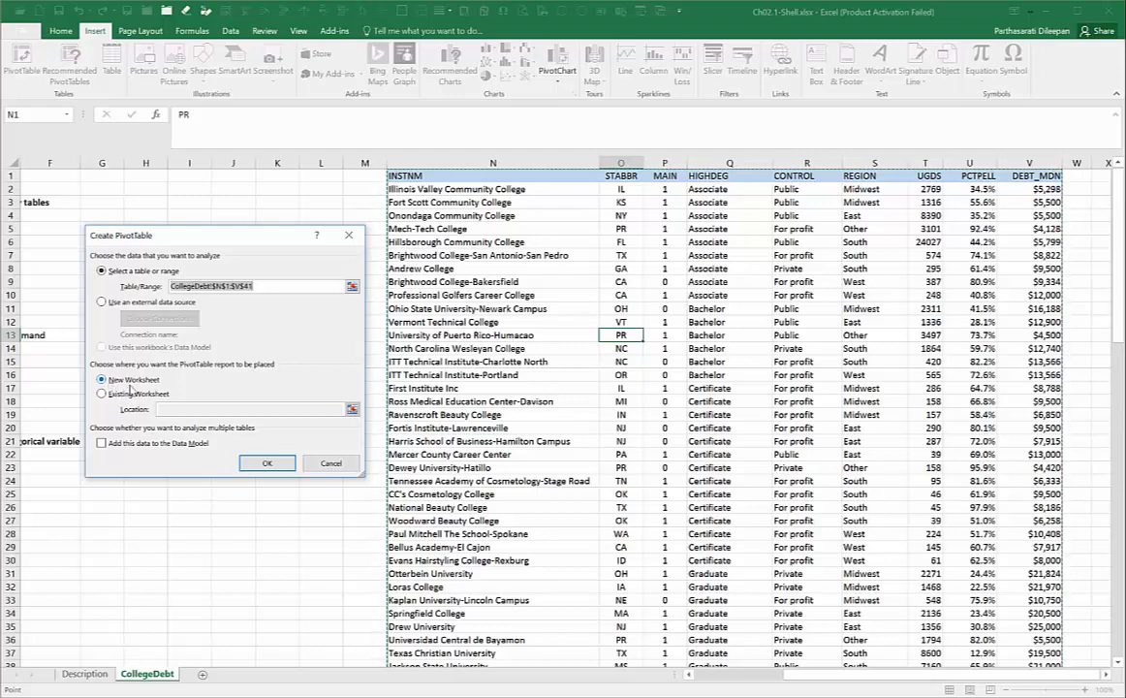
click(103, 394)
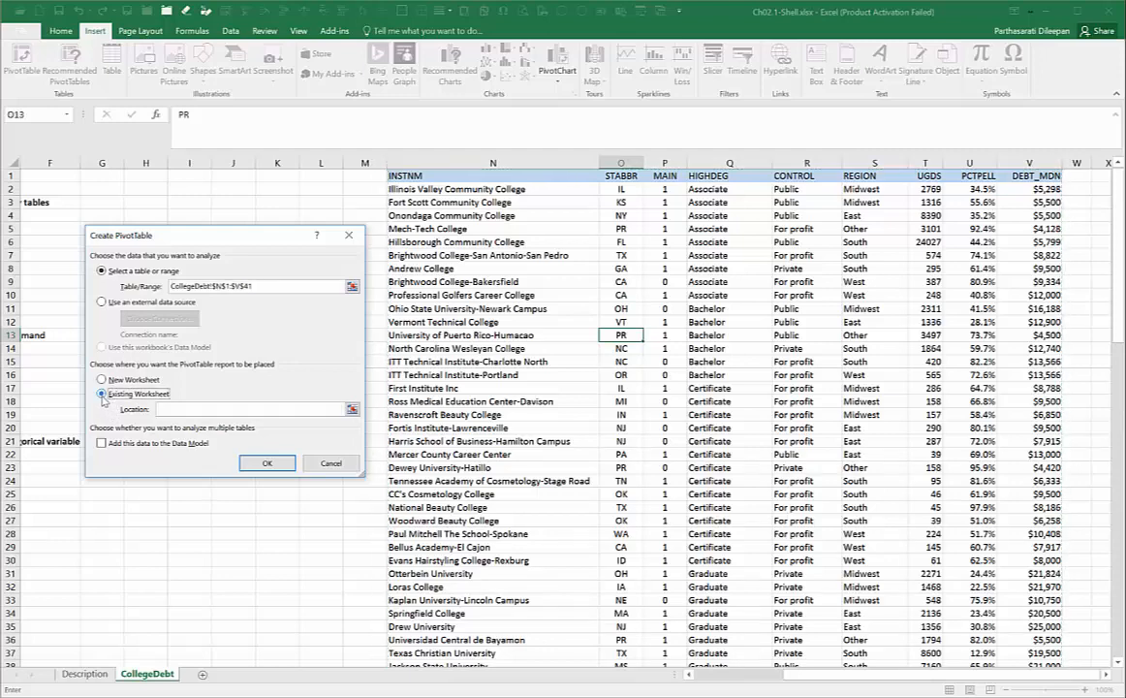
click(174, 409)
drag(245, 239, 725, 239)
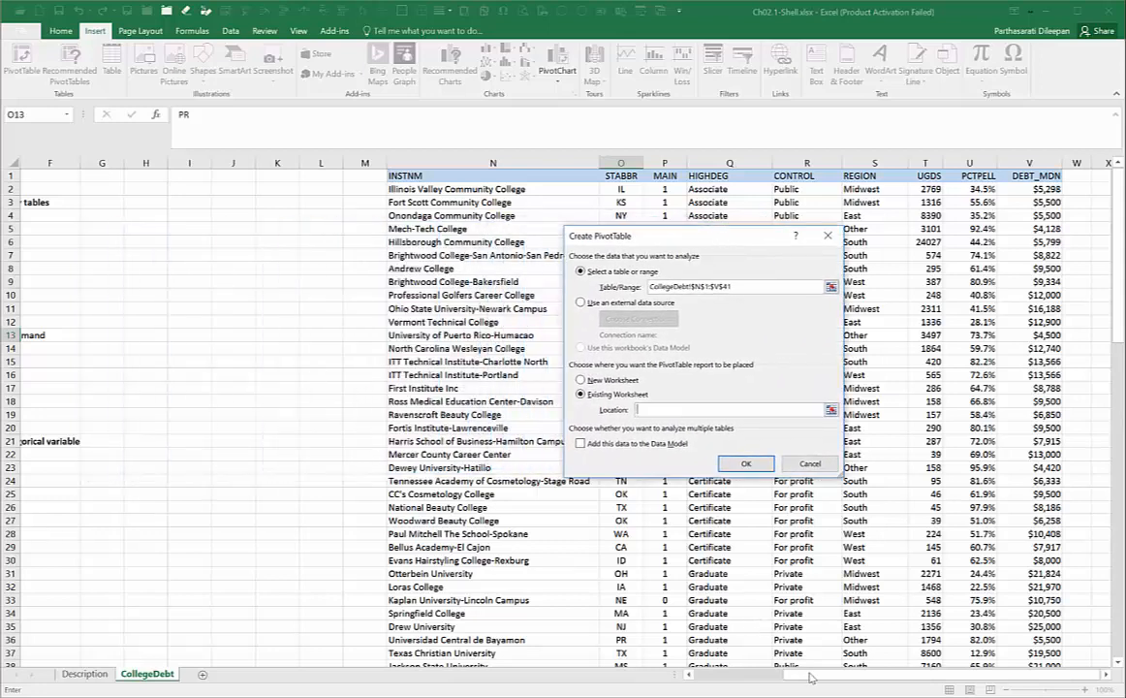
drag(817, 678, 712, 671)
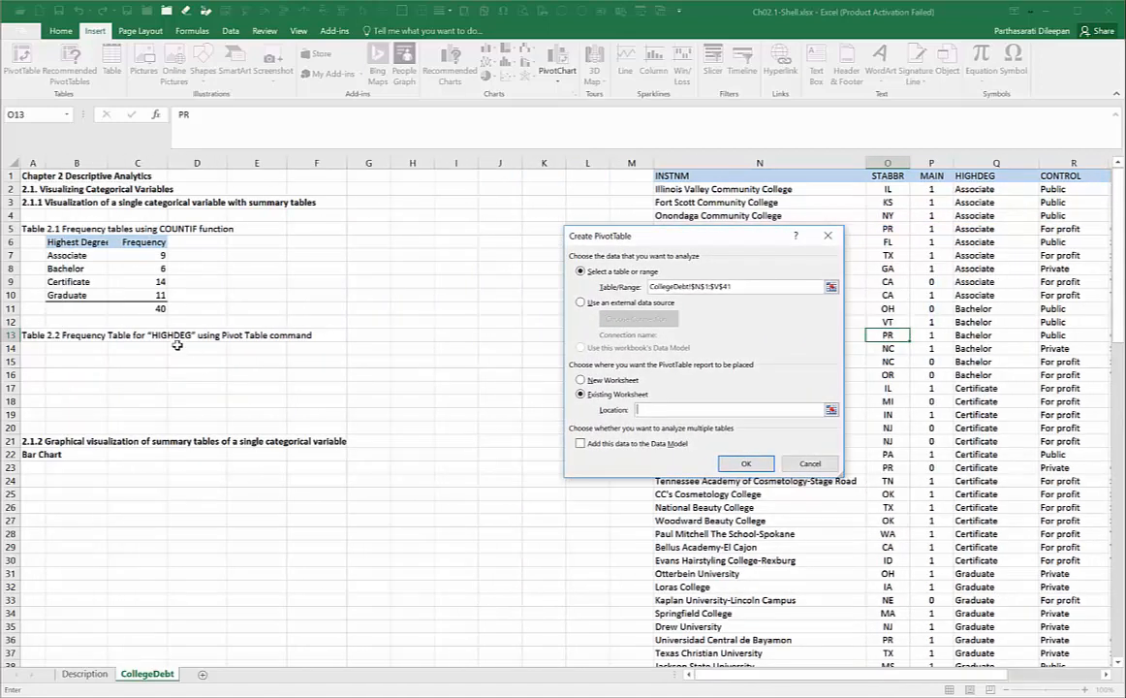
click(71, 349)
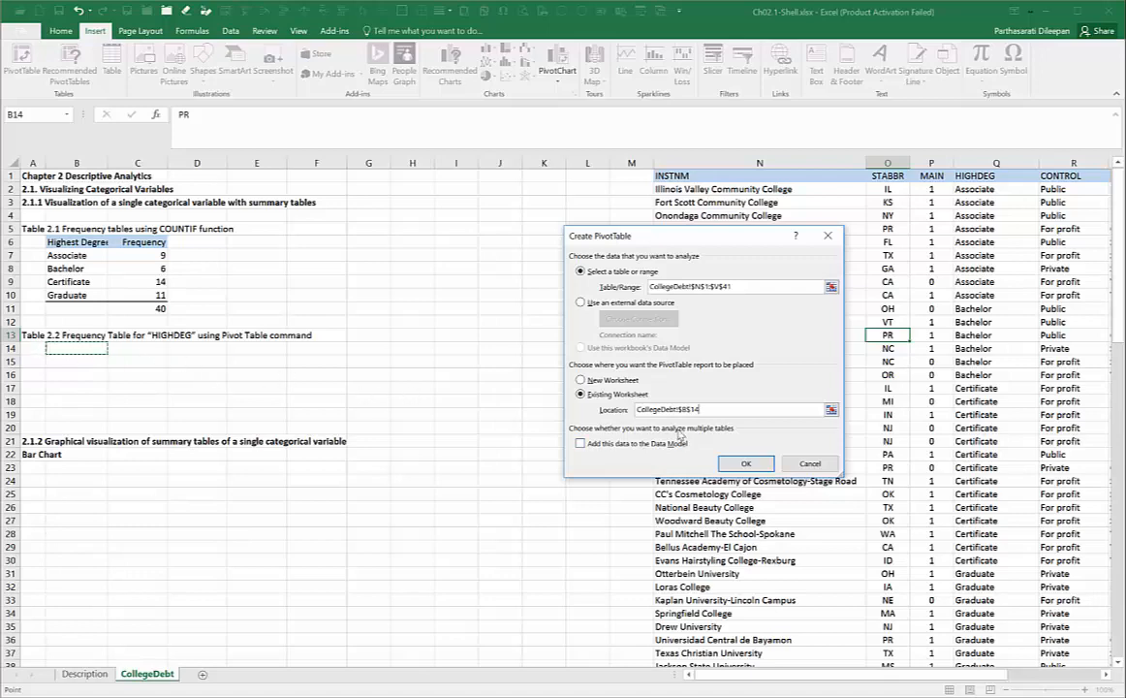
click(746, 465)
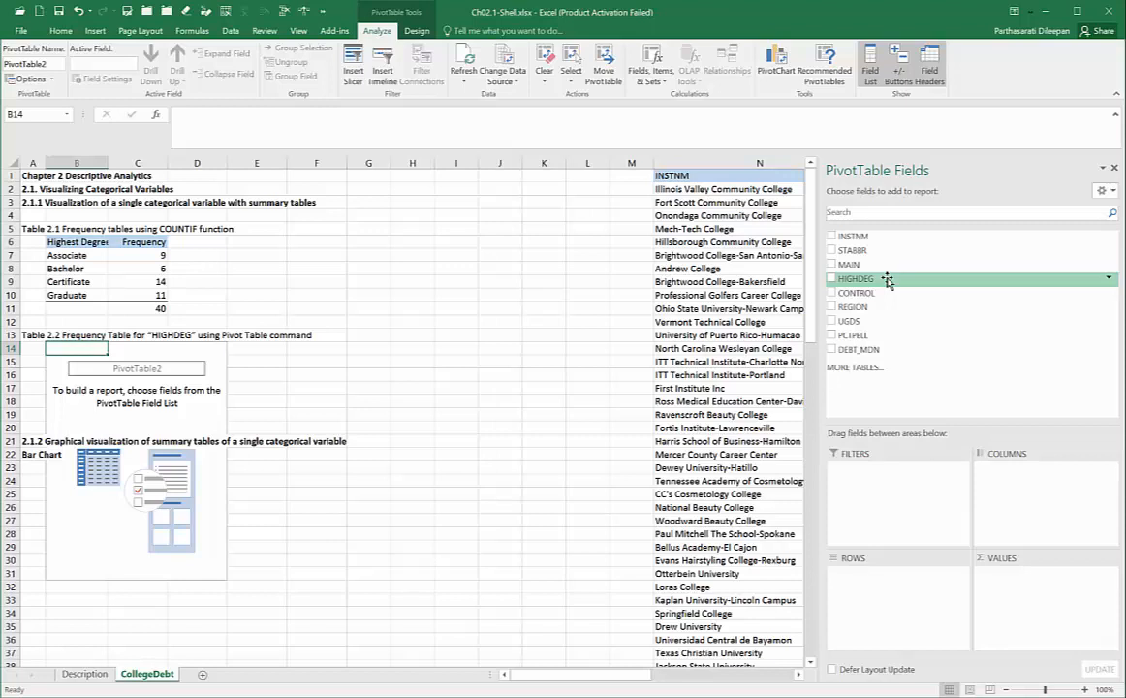
Set HIGHDEG as the PivotTable's row field and add INSTNM as a counted value field.
drag(887, 280, 867, 581)
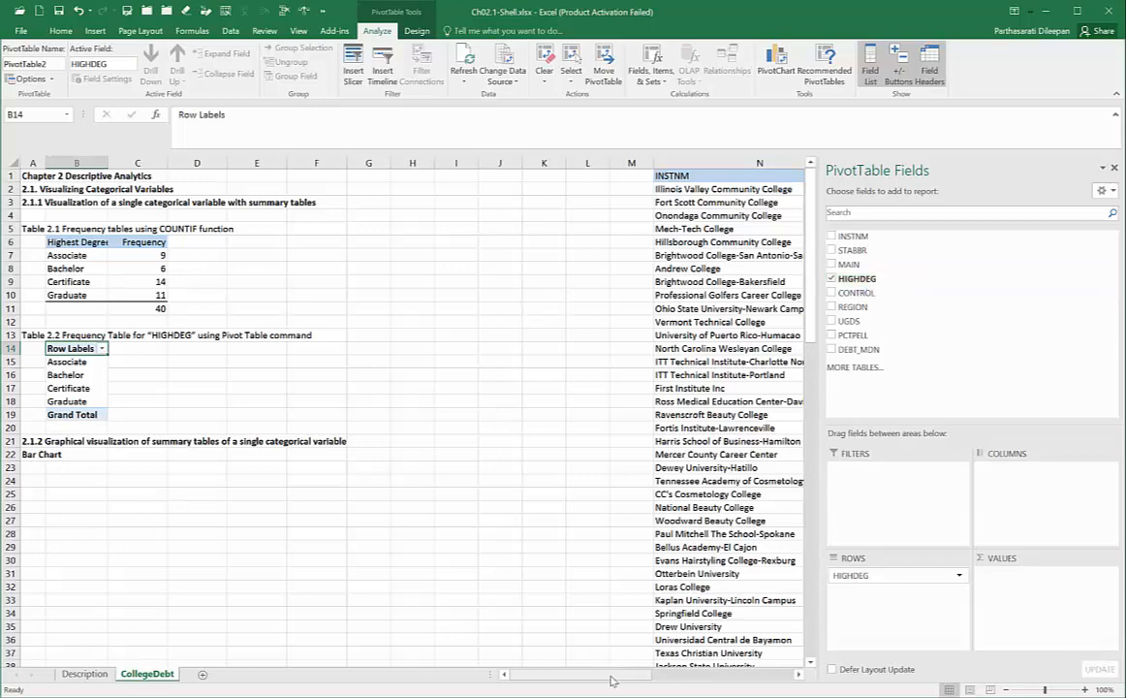
drag(868, 281, 1003, 366)
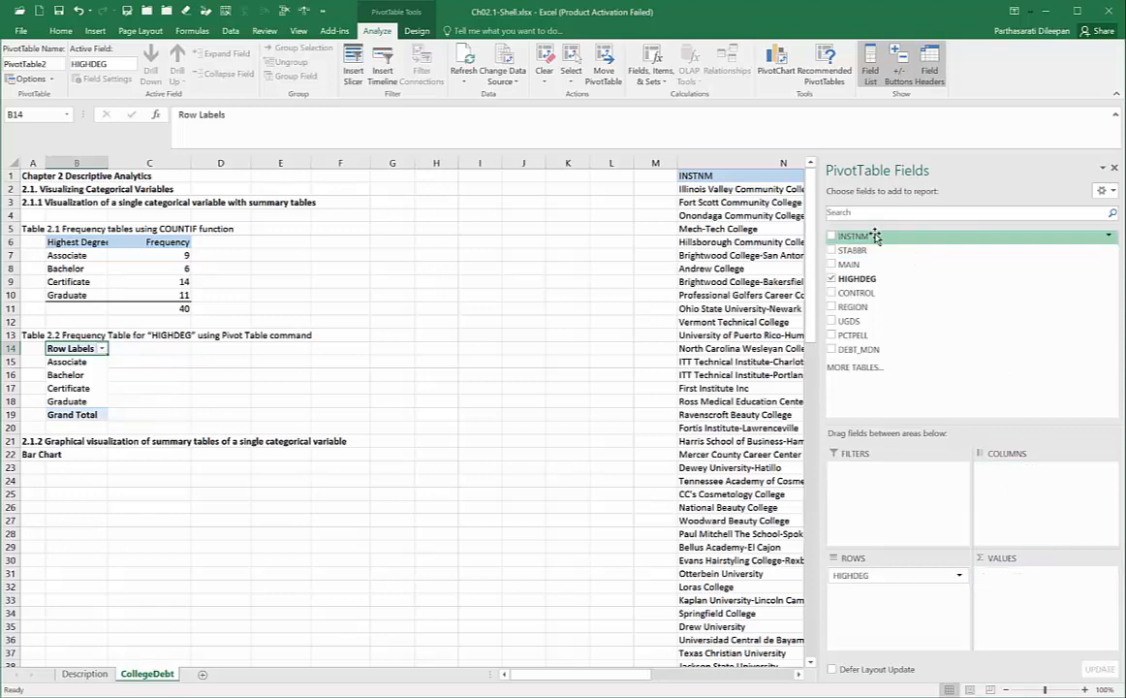
drag(869, 237, 1084, 602)
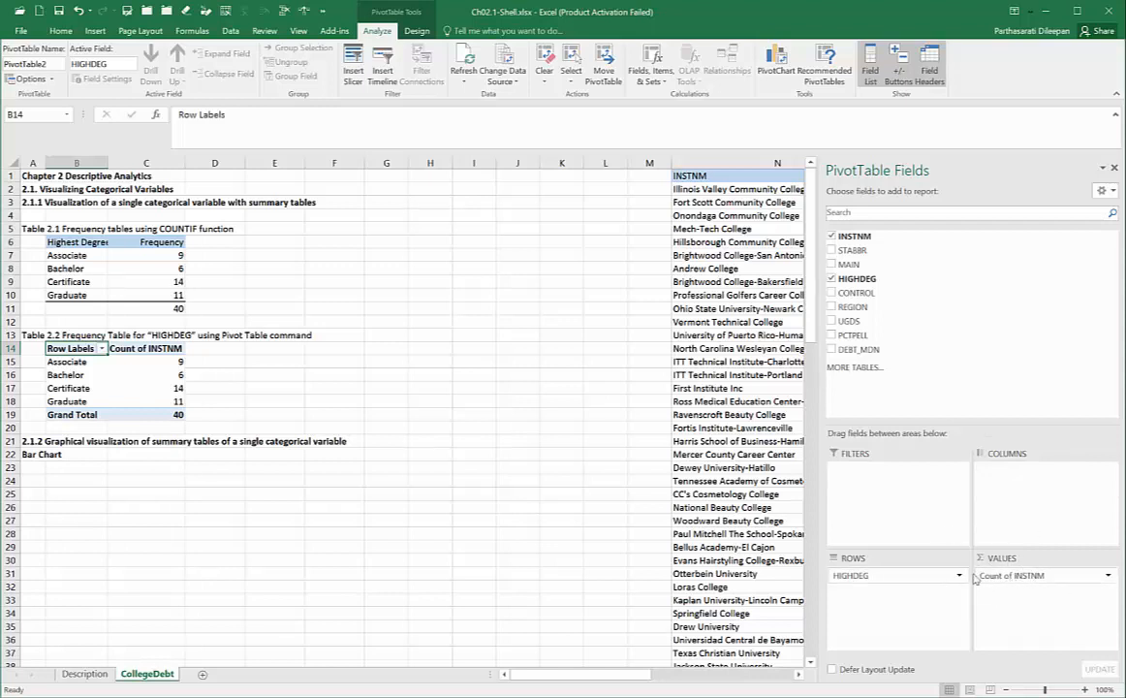
Examine the available summary calculations in the value field settings for the INSTNM count, leaving them unchanged.
click(1108, 576)
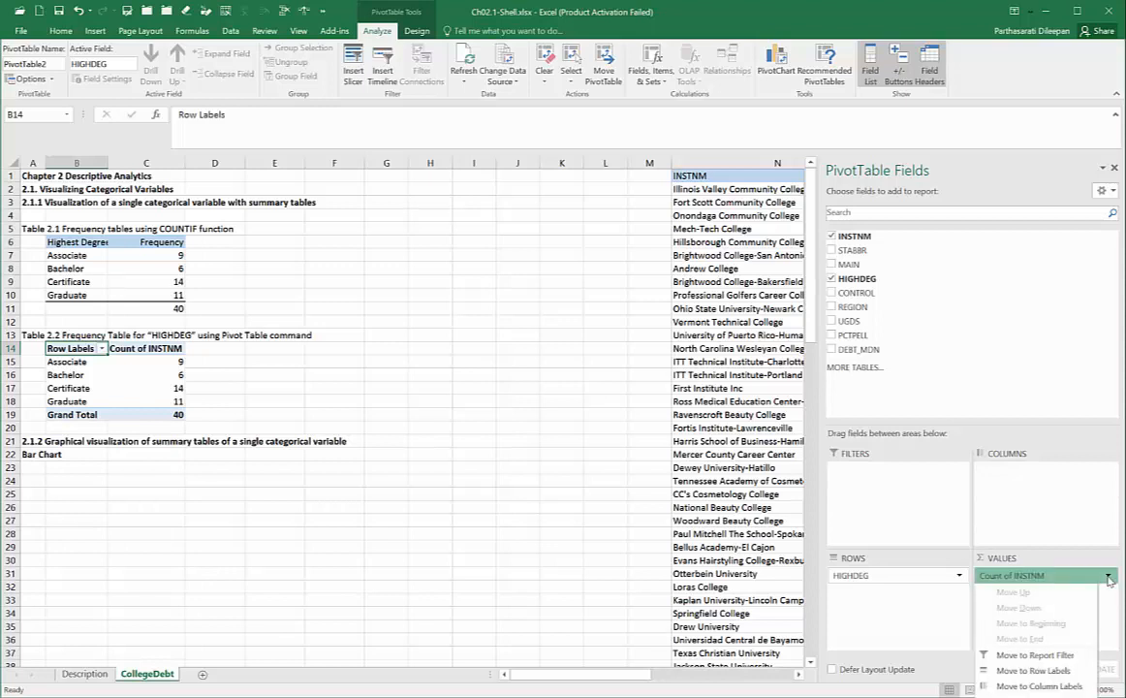
click(1037, 696)
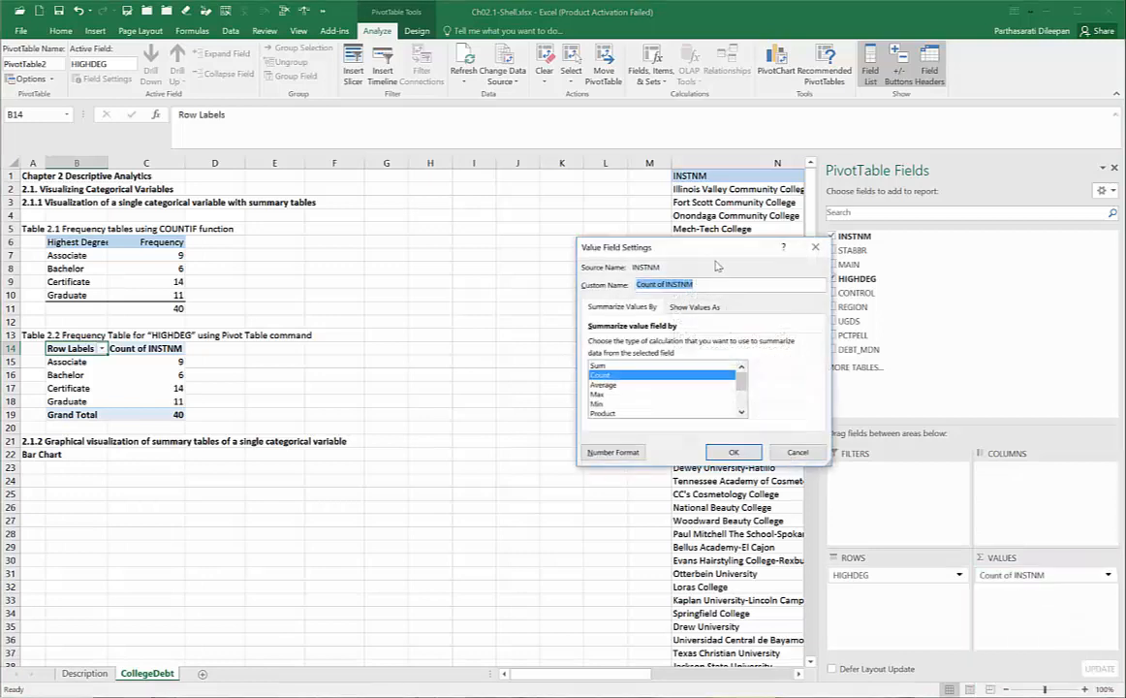
drag(710, 257, 492, 225)
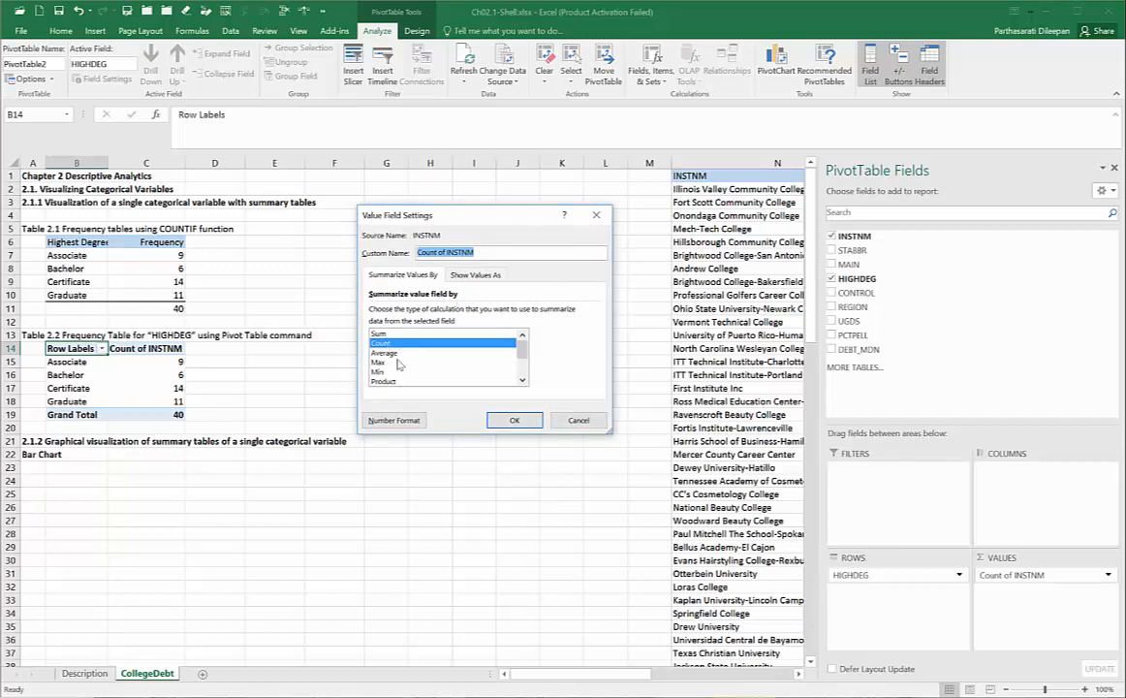
mouse_move(522, 350)
mouse_down()
mouse_move(523, 373)
mouse_move(526, 344)
mouse_up()
click(586, 419)
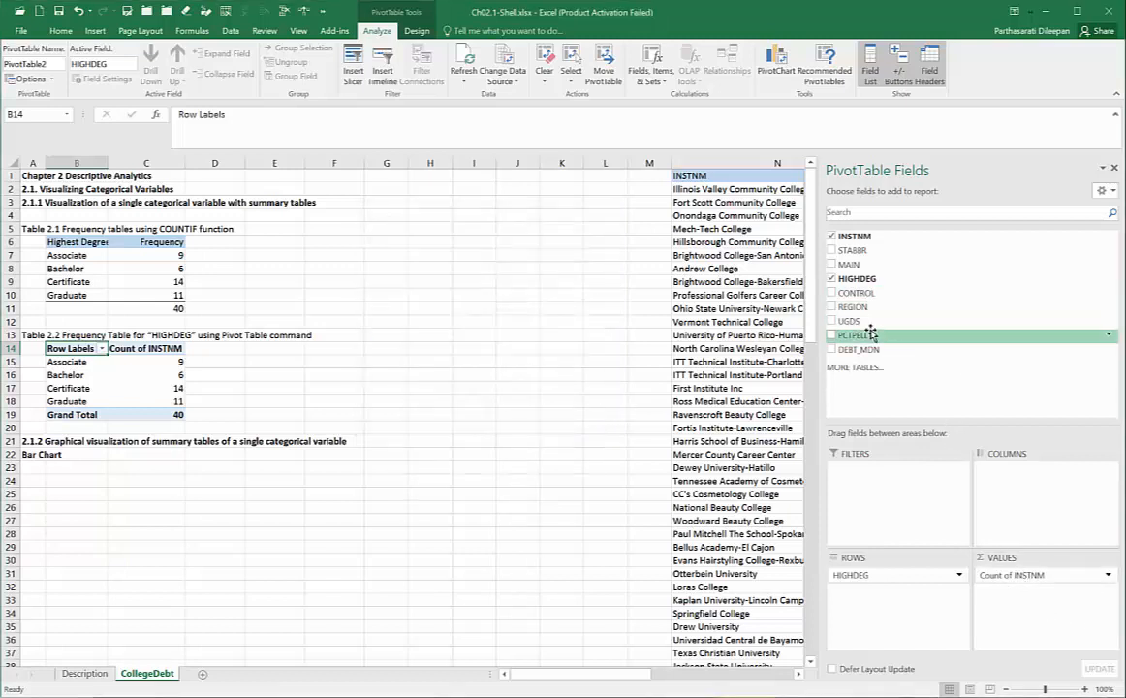
Try UGDS as a second value field, preview the Count calculation in its settings, and remove UGDS from the PivotTable.
drag(865, 322, 1029, 611)
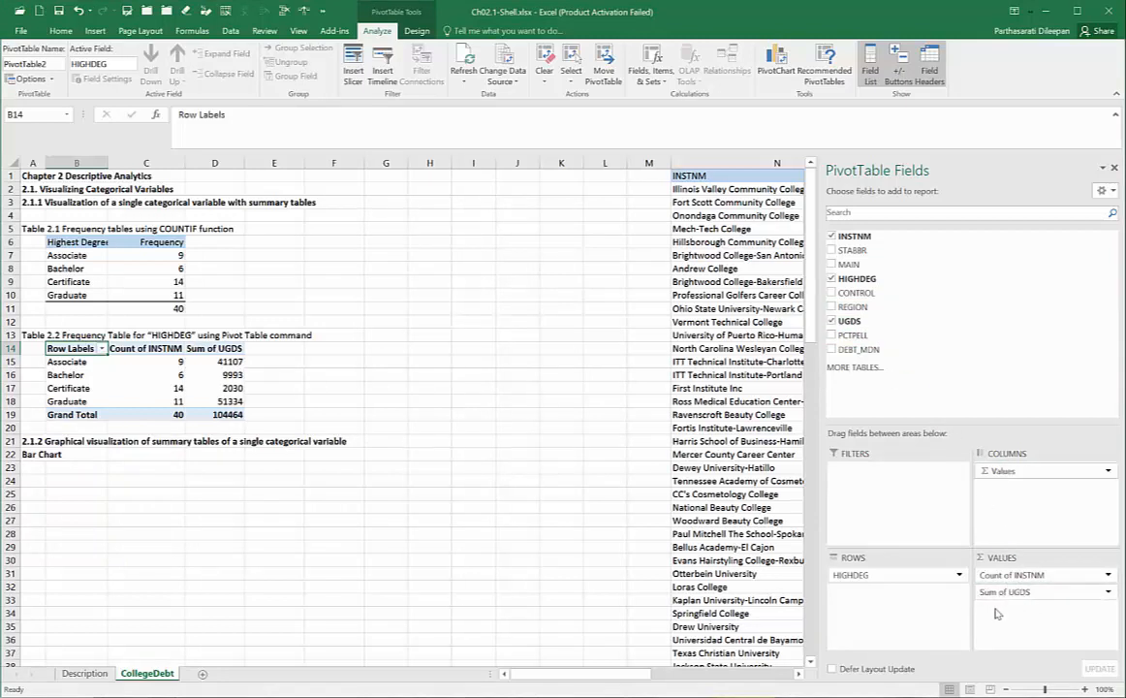
click(1108, 592)
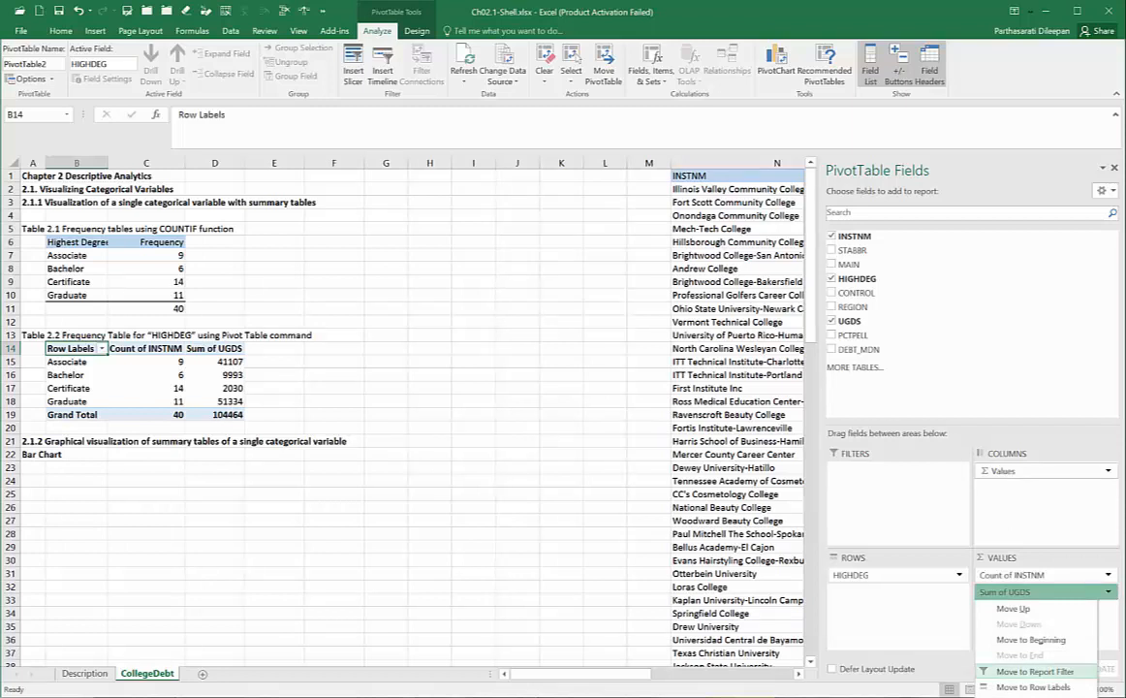
click(1034, 696)
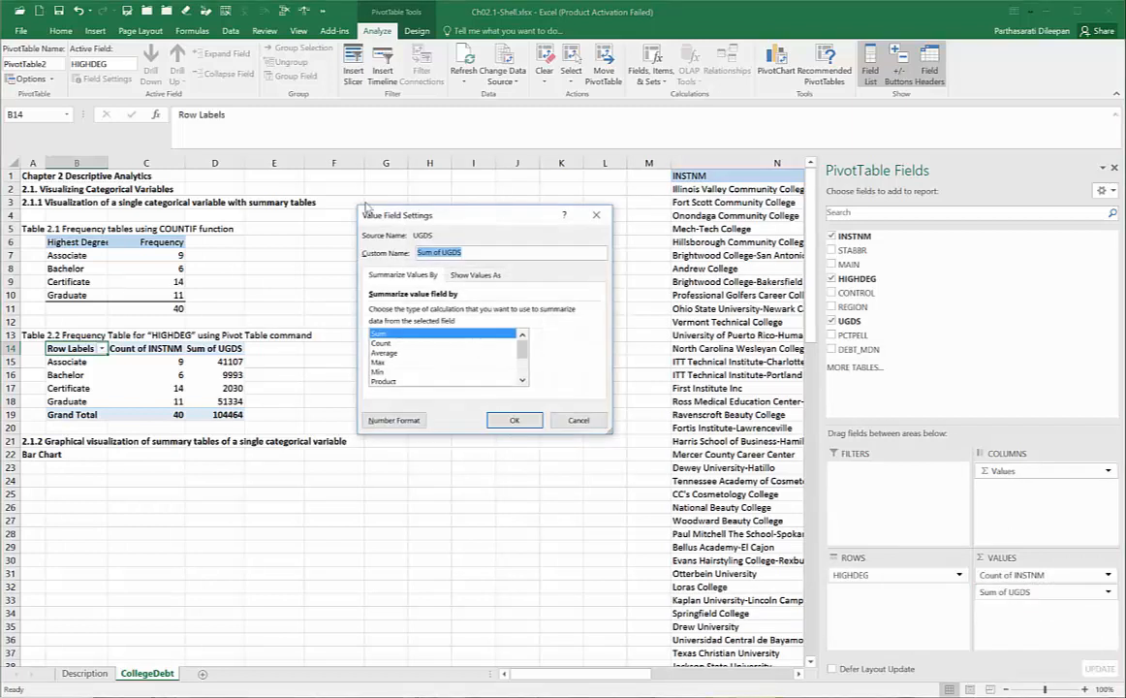
click(382, 344)
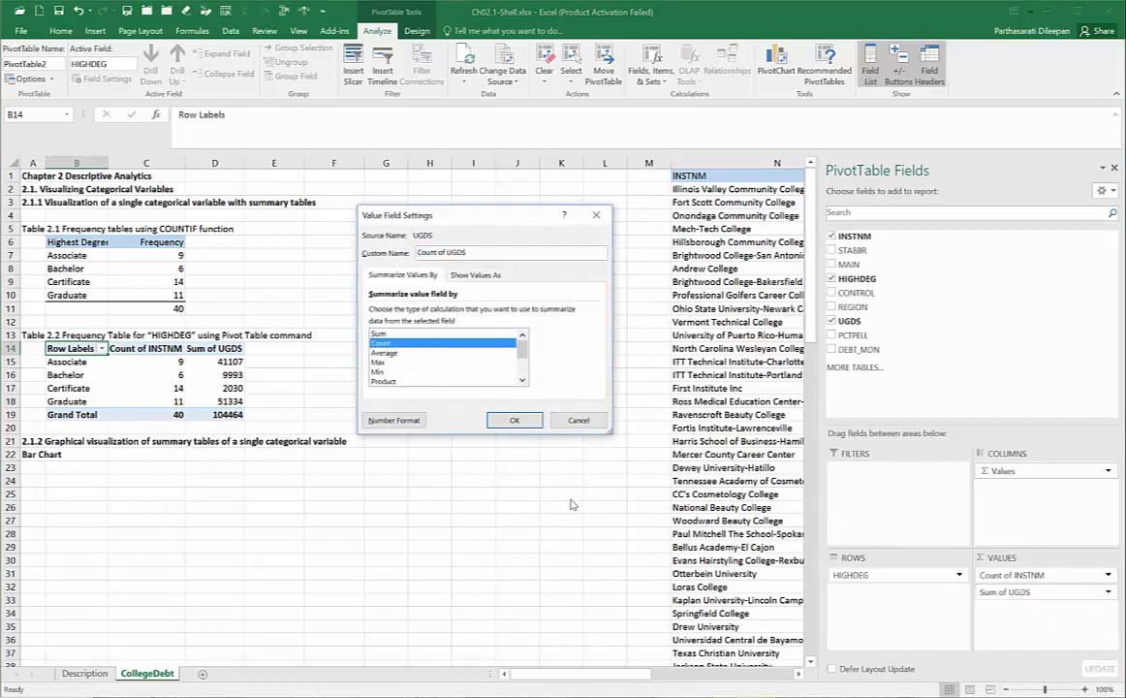
click(579, 421)
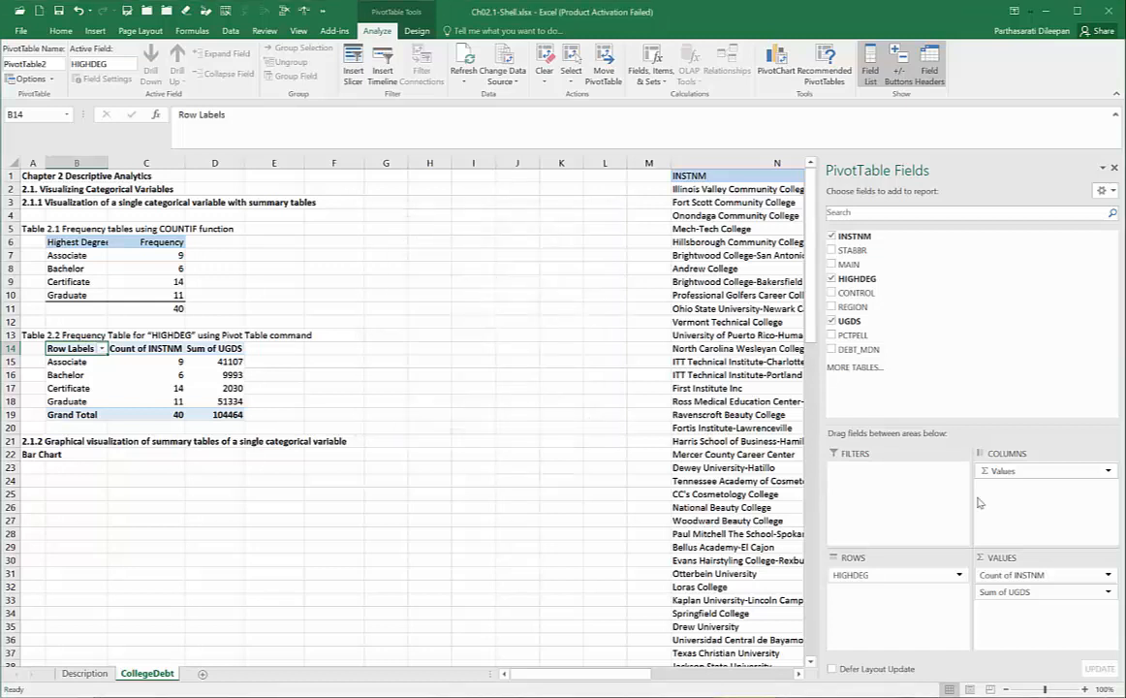
drag(1036, 589, 1045, 577)
drag(1013, 365, 1010, 366)
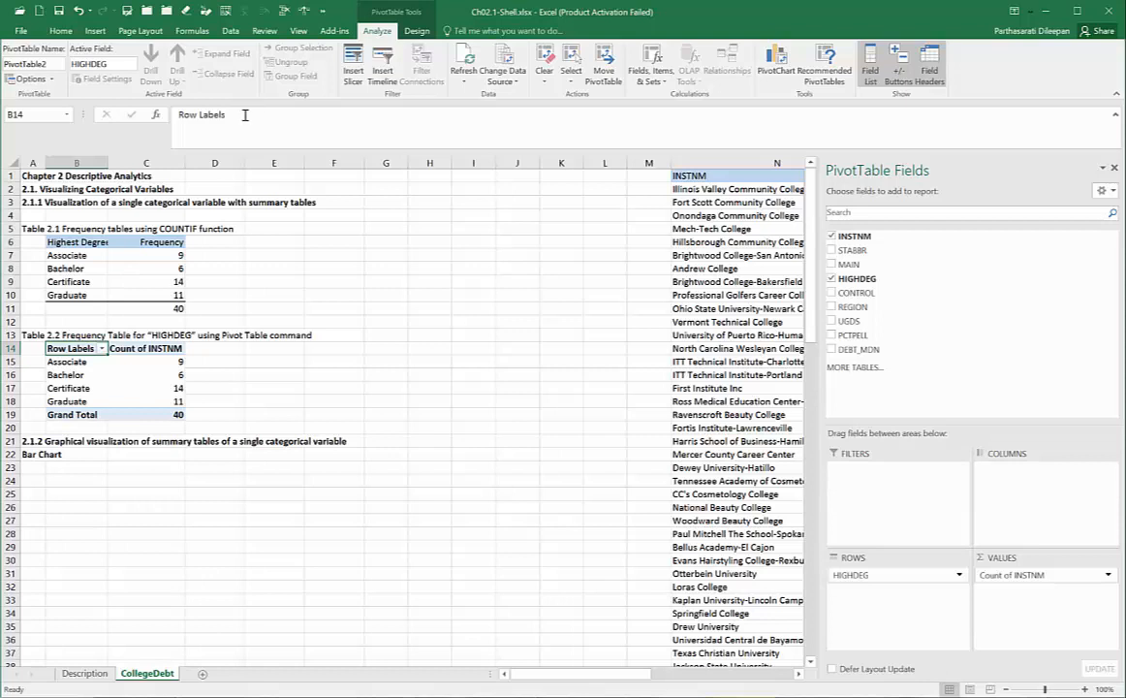
Widen column B and rename the PivotTable's row labels header in B14 as "Highest Degree".
drag(108, 163, 127, 169)
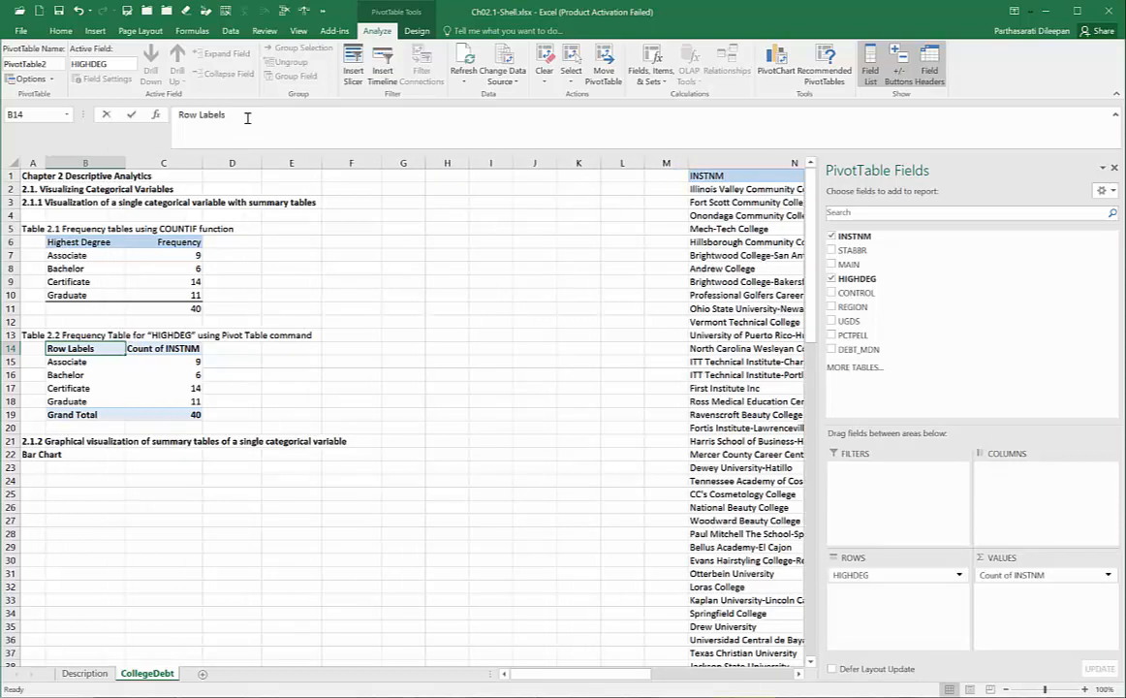
drag(226, 115, 175, 114)
text(HIgh)
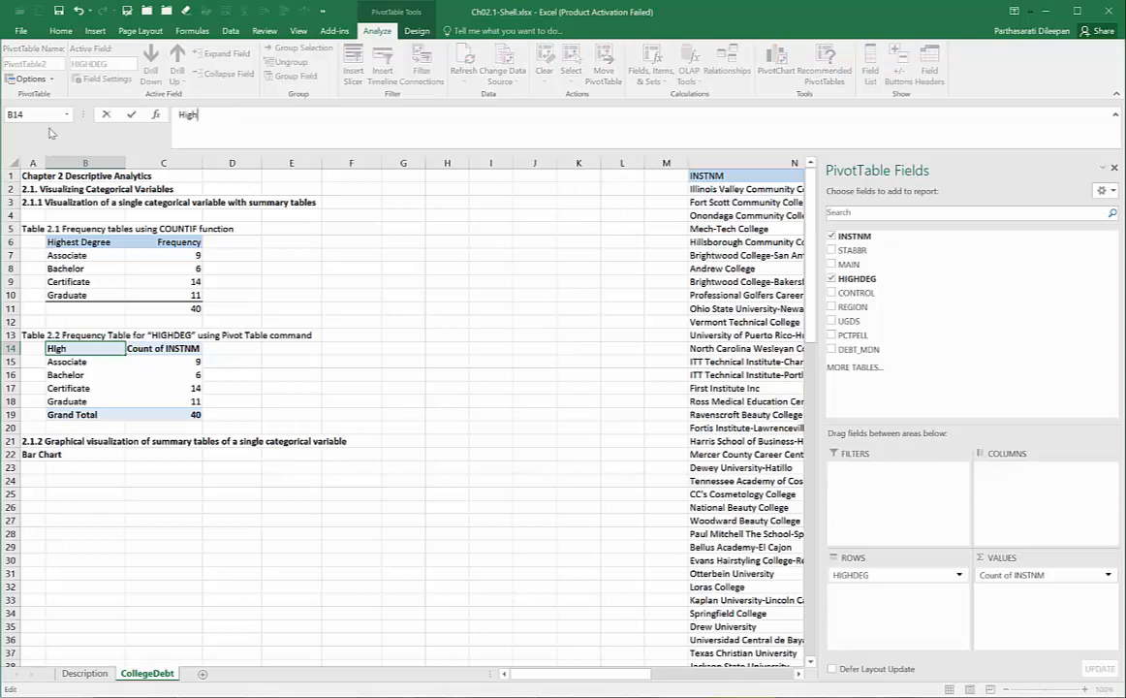
text(est Degree)
key(Return)
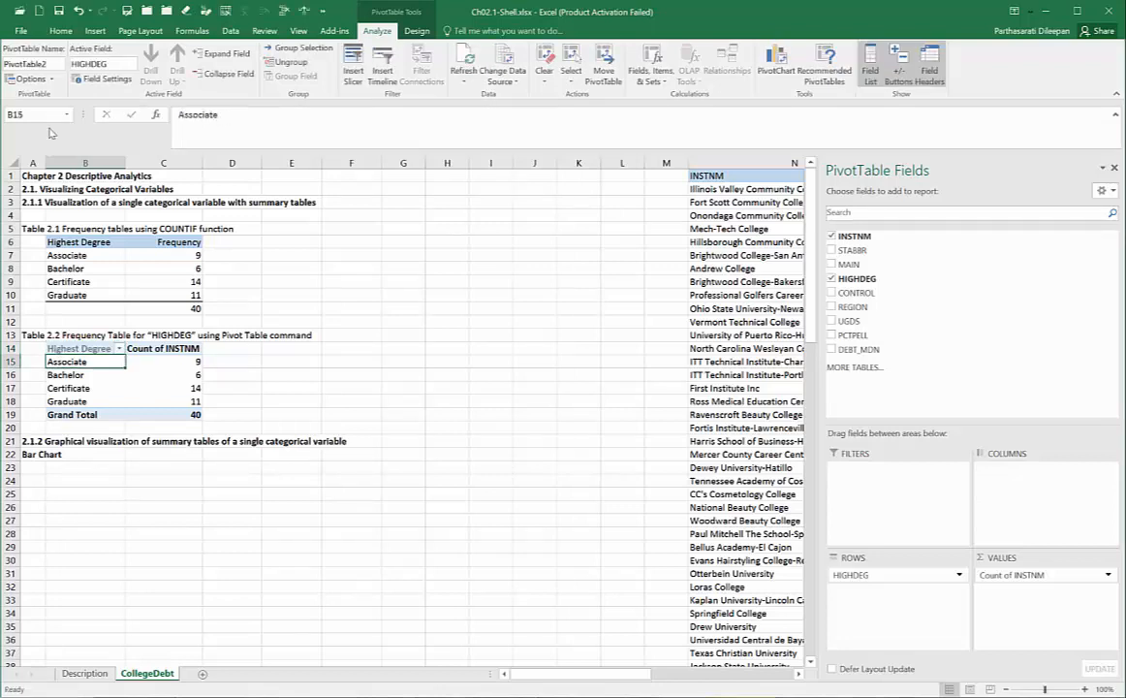
Rename the PivotTable's count column header in C14 as "Frequency".
key(Up)
key(Right)
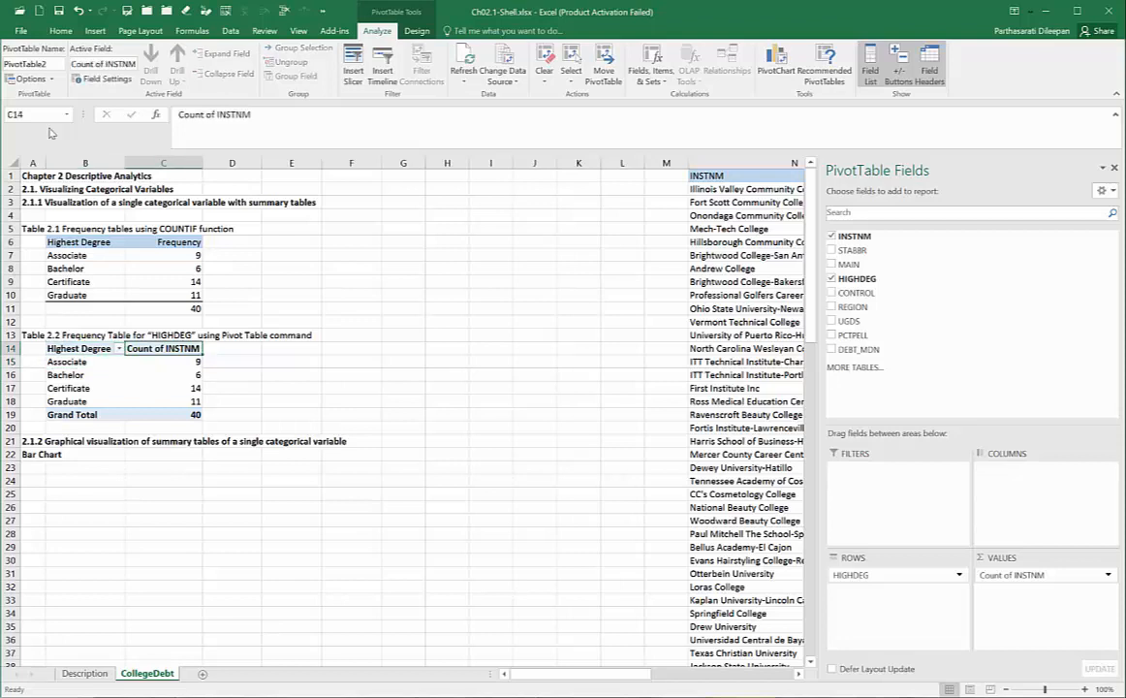
text(Frequency)
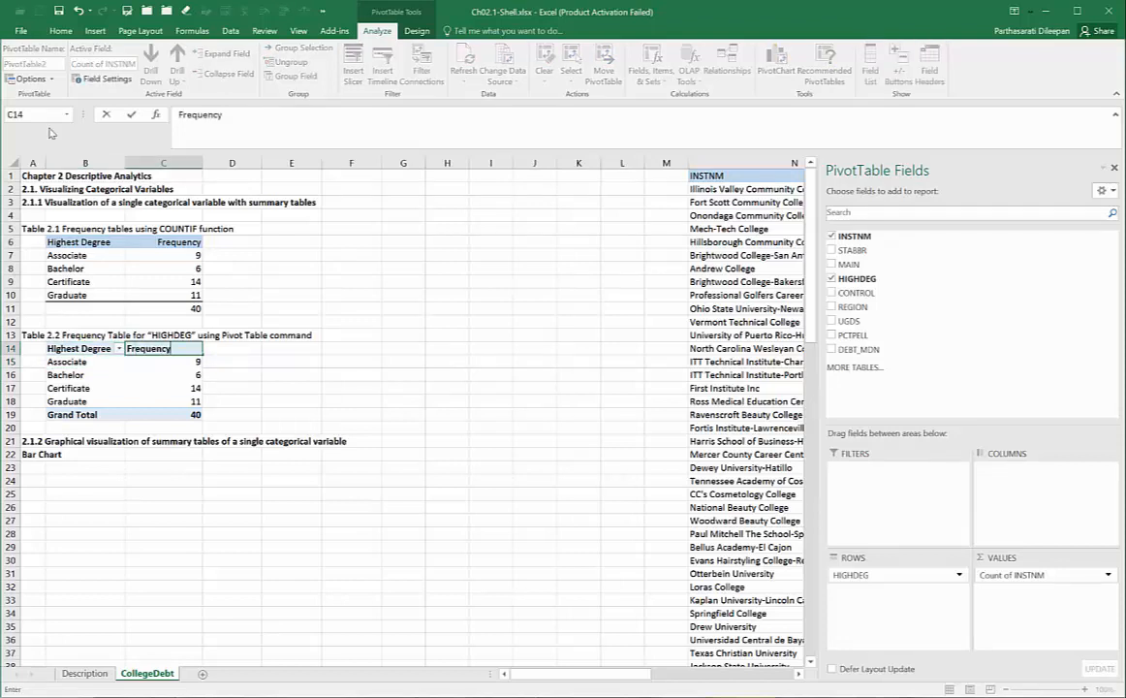
key(Return)
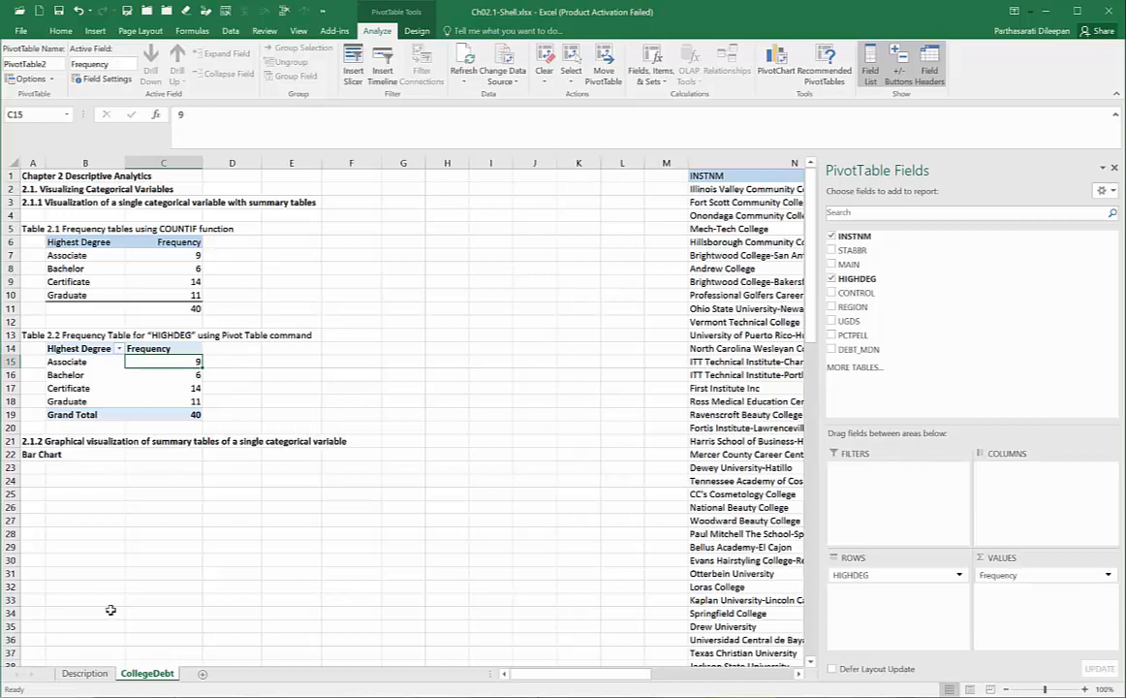
Right-align the Frequency header in cell C14 of the PivotTable.
click(165, 348)
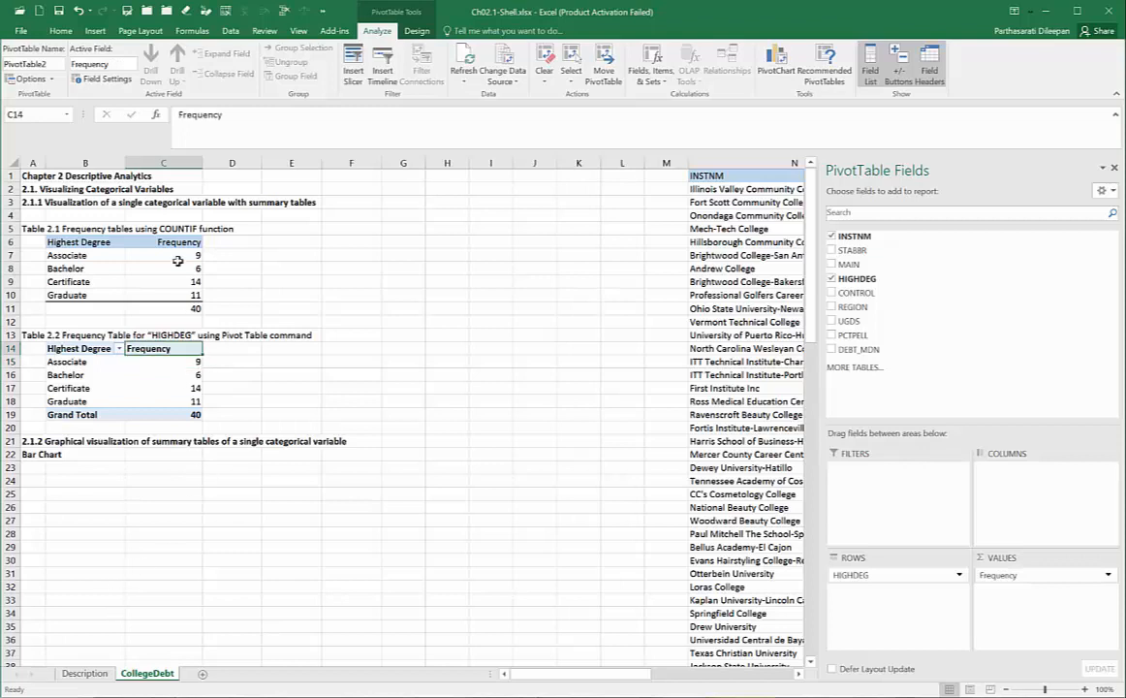
click(60, 31)
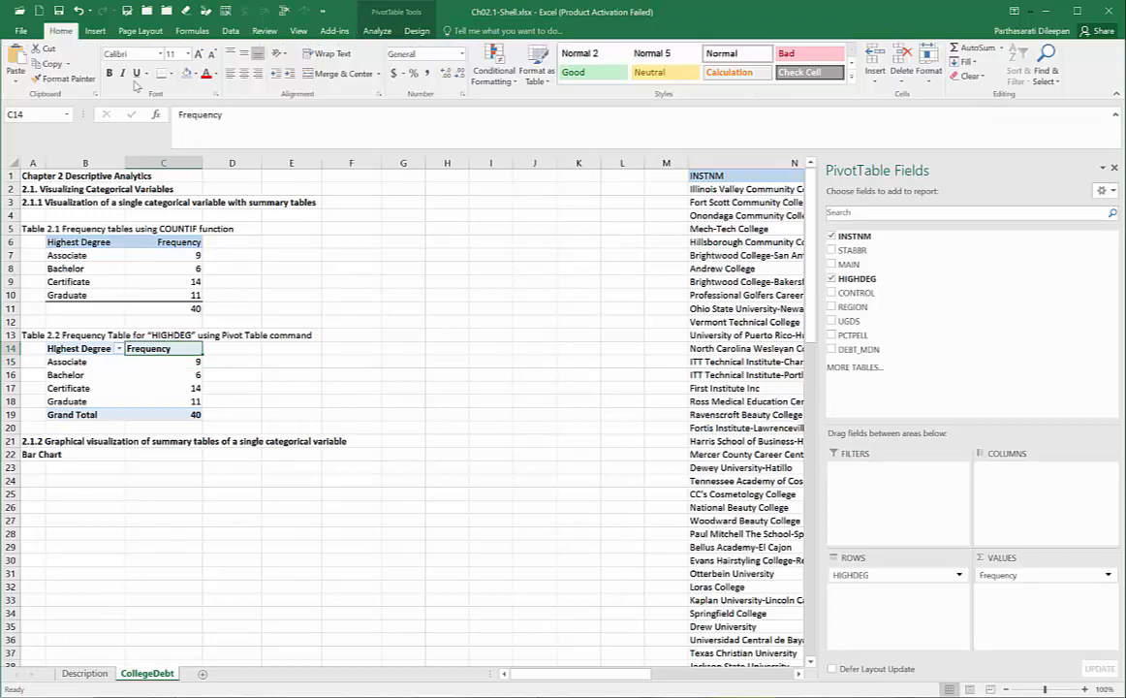
click(256, 74)
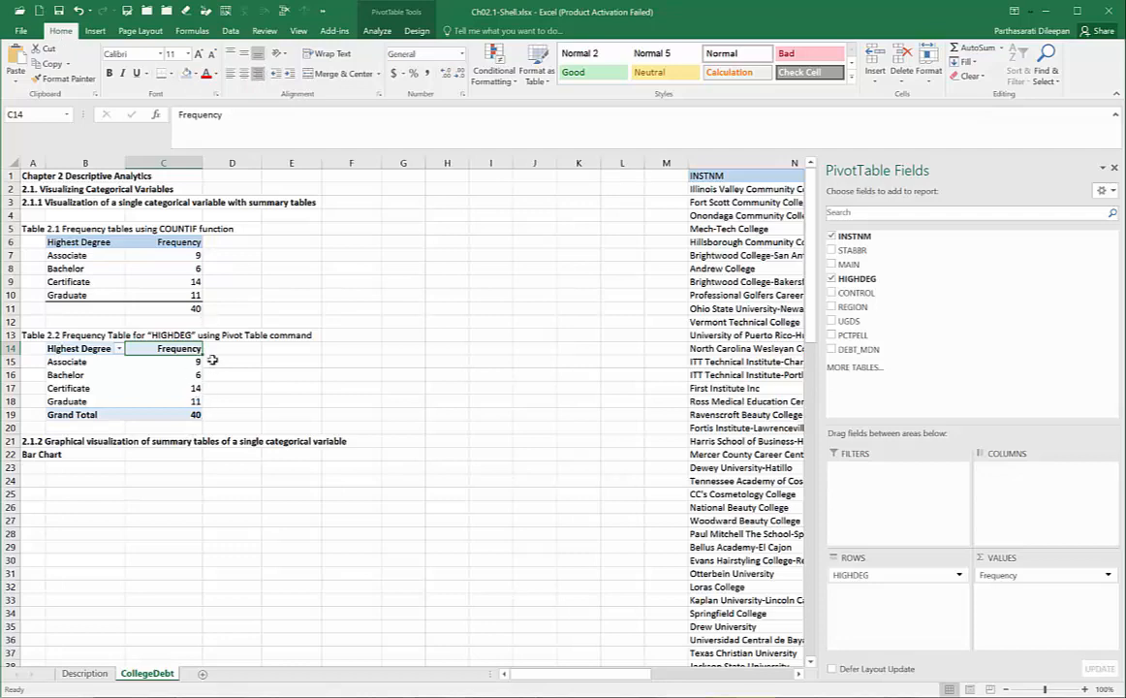